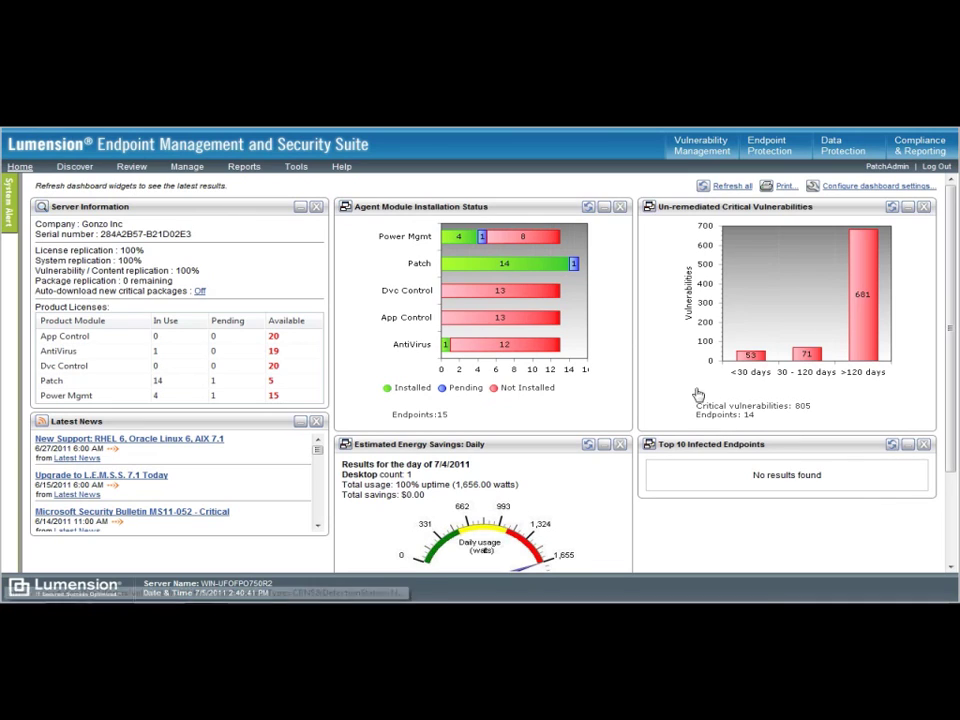
Step: Open the Wake on LAN settings from the Tools menu
click(296, 166)
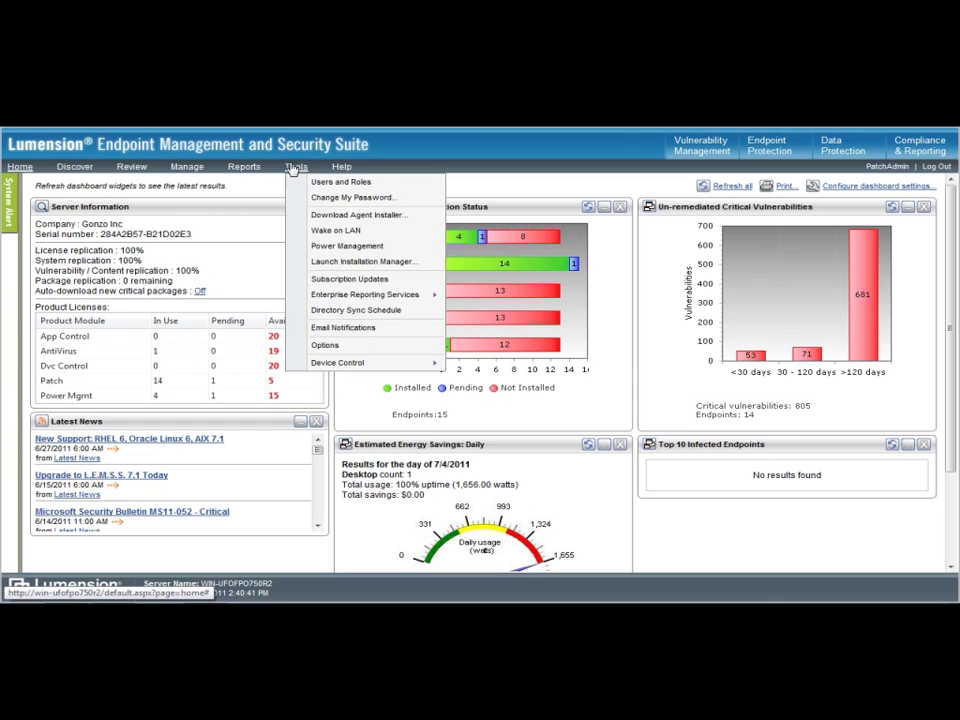
click(317, 232)
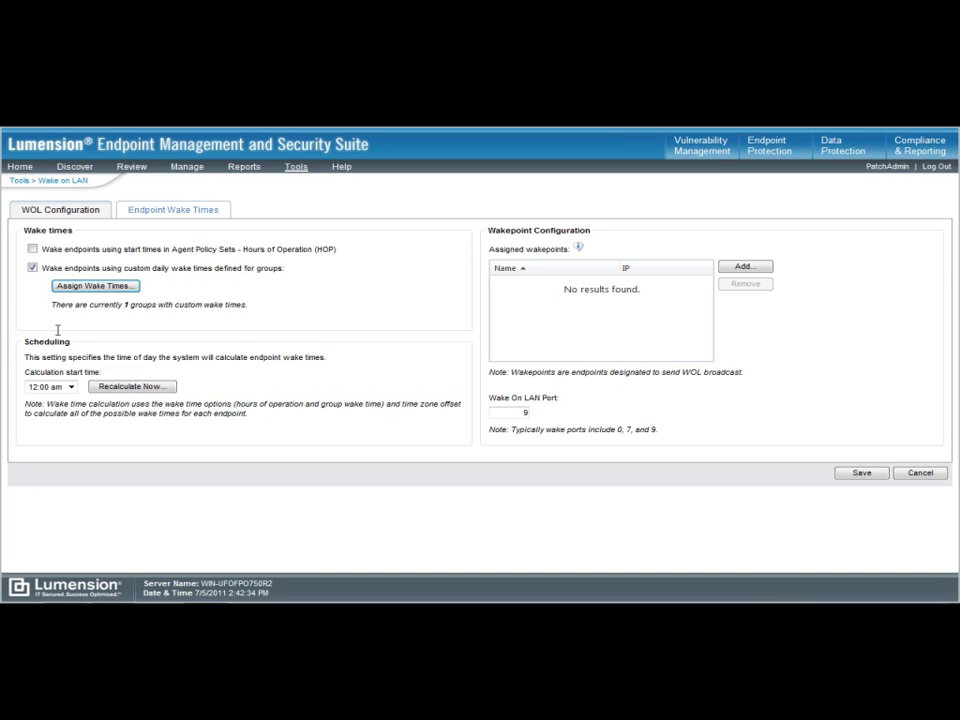
Step: Add the Eastern Region custom group with a 9:30 PM daily wake time and apply
click(97, 287)
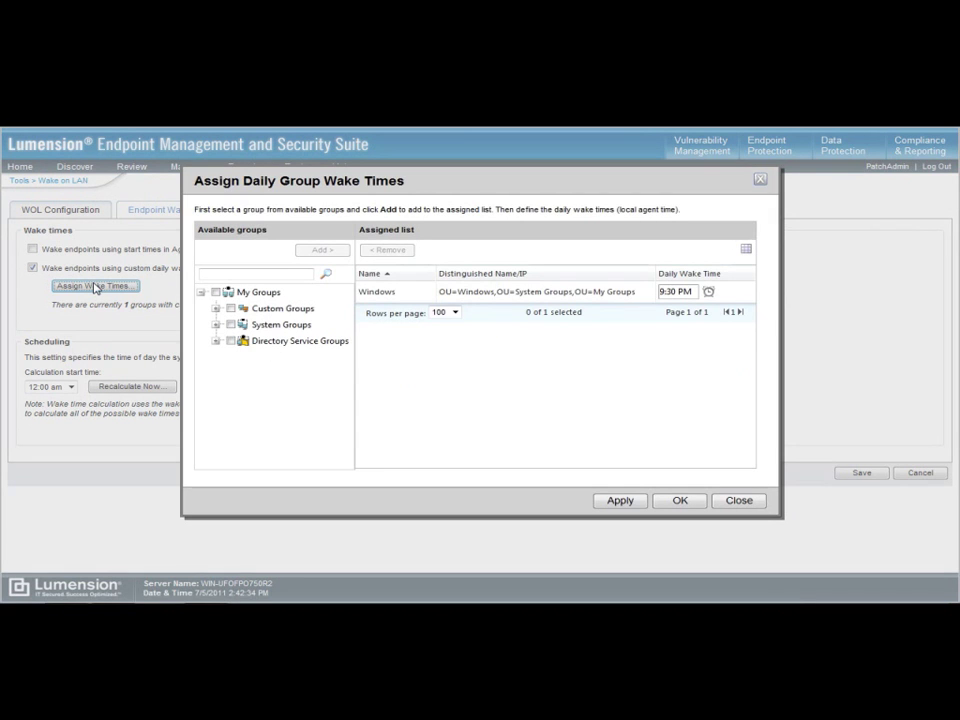
click(217, 312)
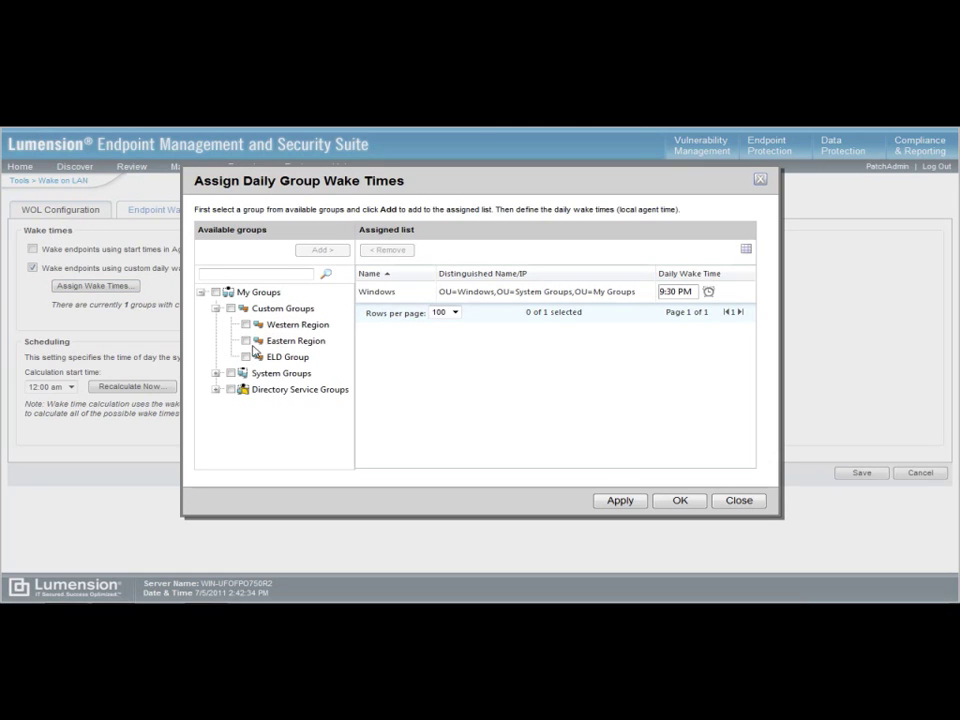
click(246, 340)
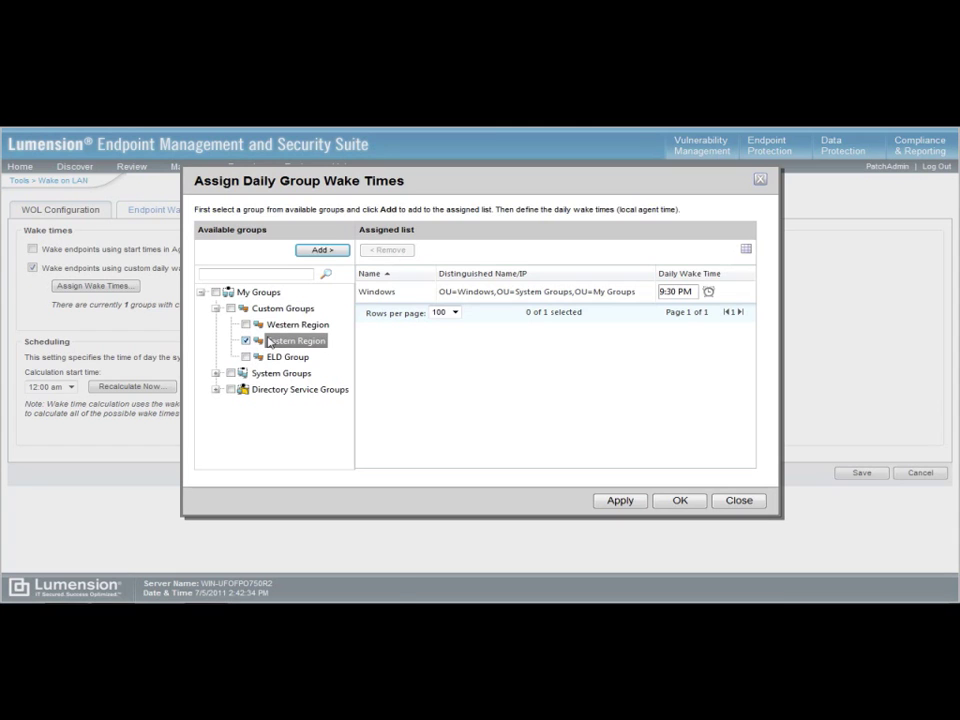
click(323, 251)
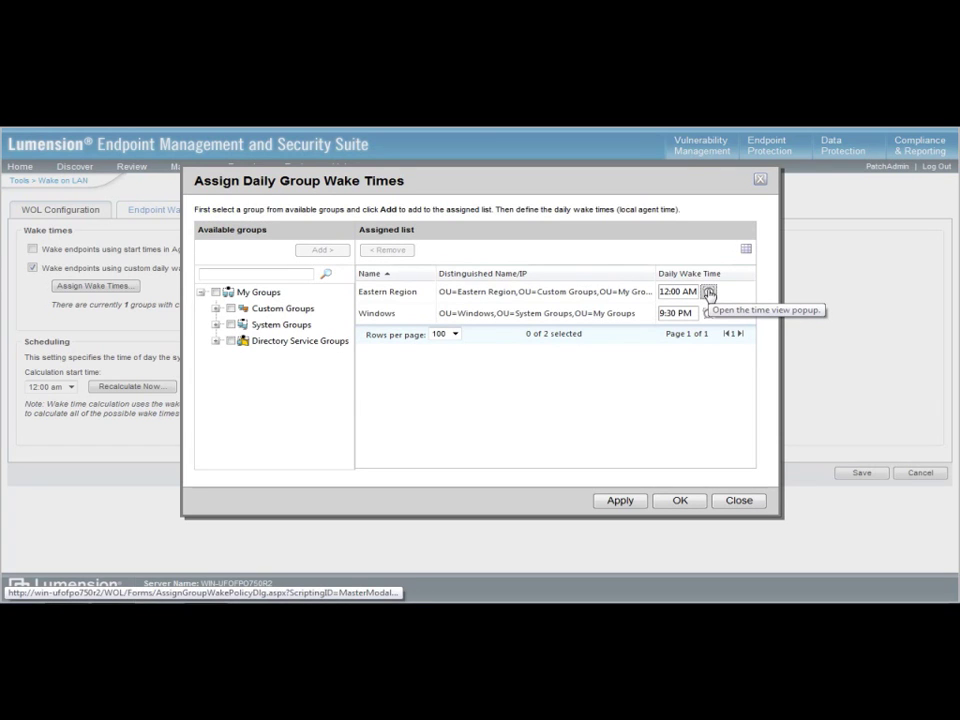
click(708, 292)
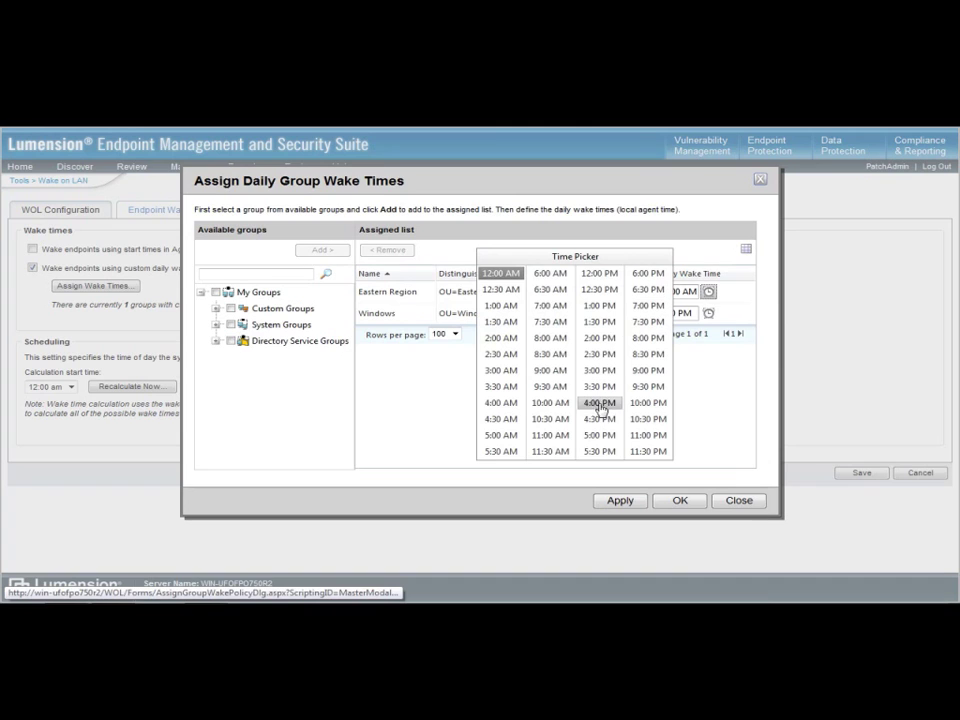
click(647, 387)
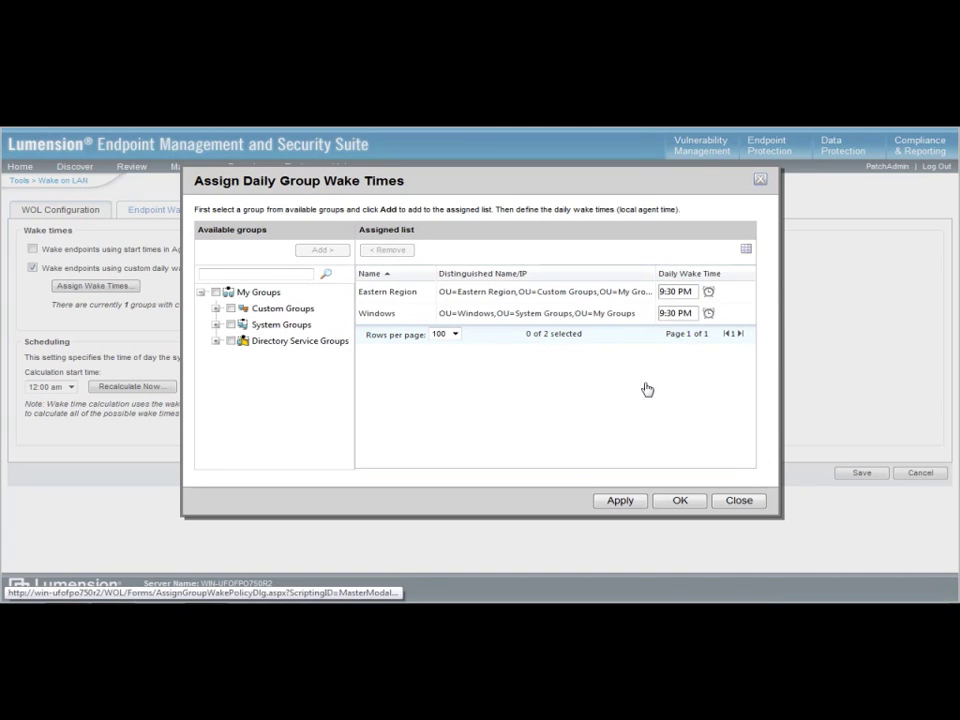
click(632, 509)
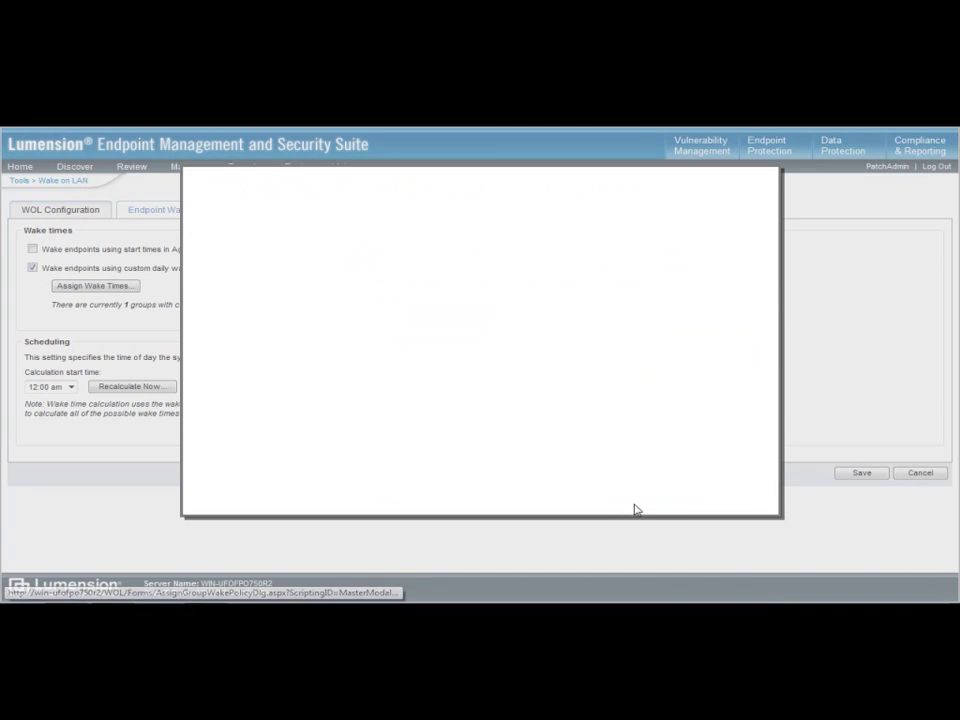
Step: Close the group wake times dialog and enable waking endpoints at HOP start times
click(678, 502)
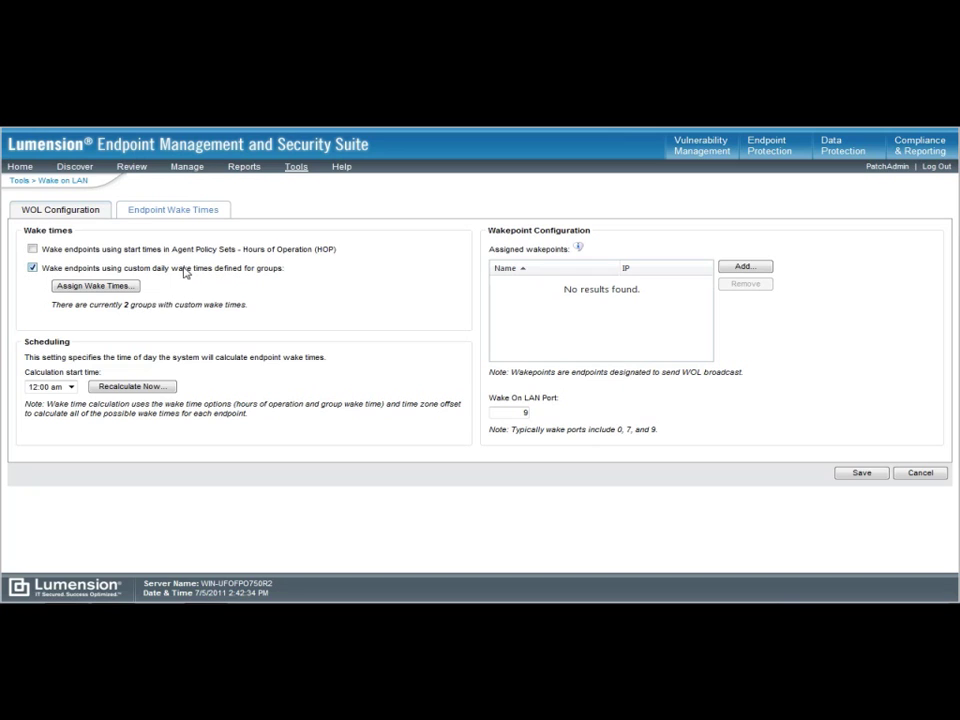
click(32, 250)
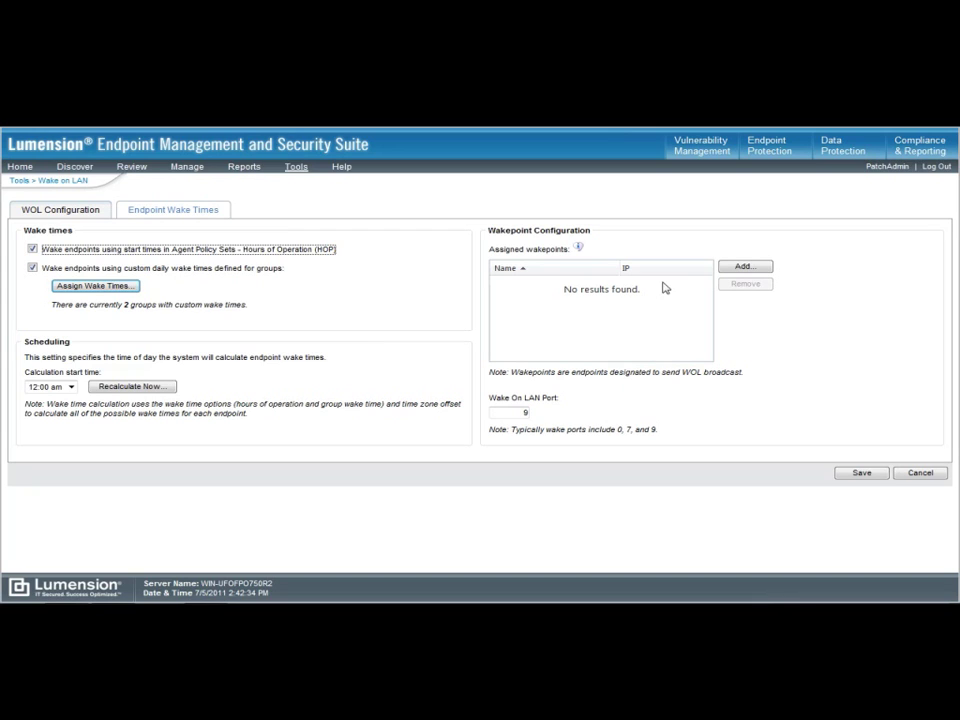
click(745, 267)
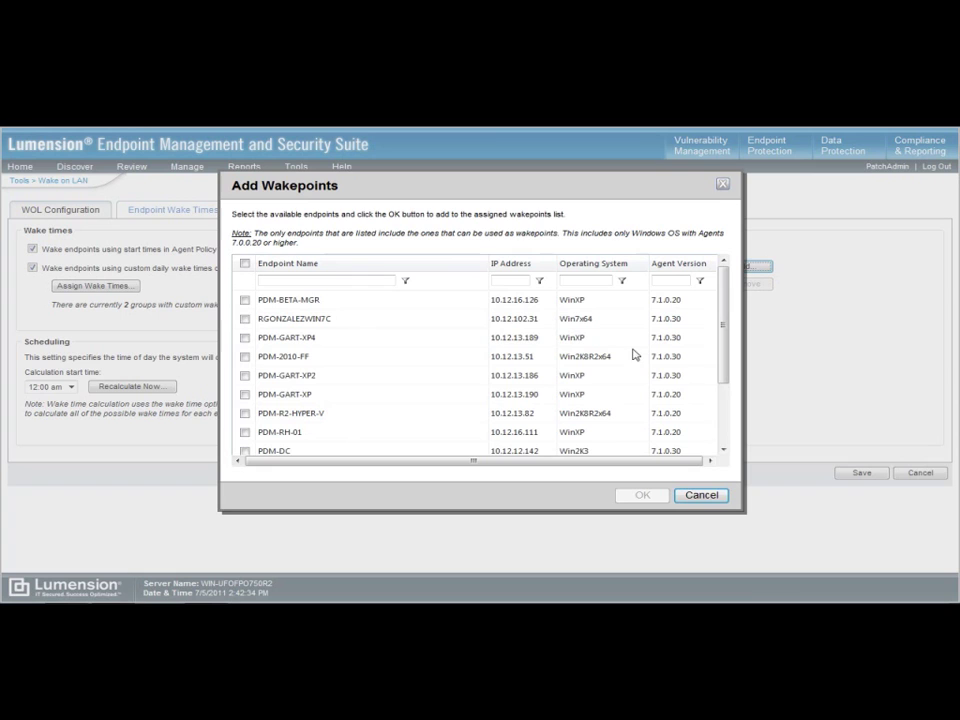
click(701, 495)
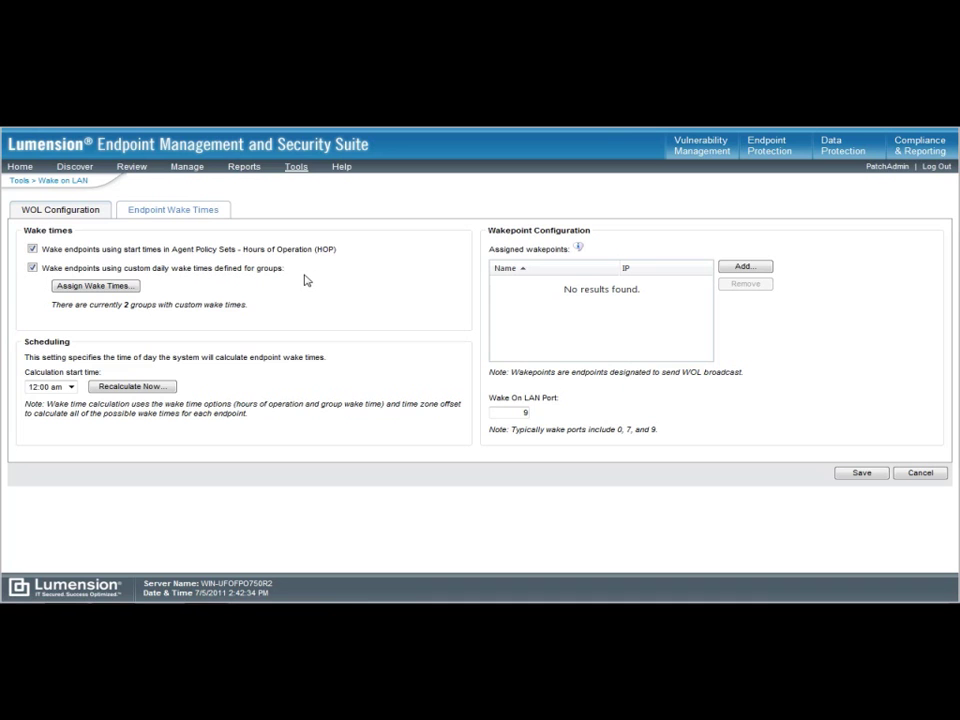
Step: Leave the configuration page for the Endpoint Wake Times list and scroll through it
click(197, 209)
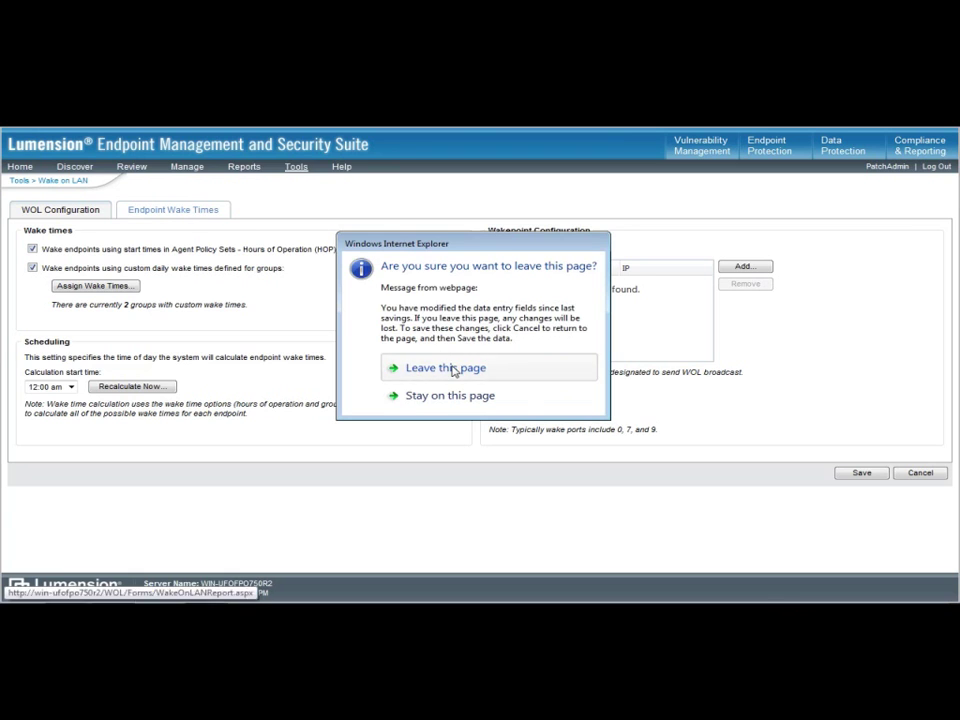
click(453, 370)
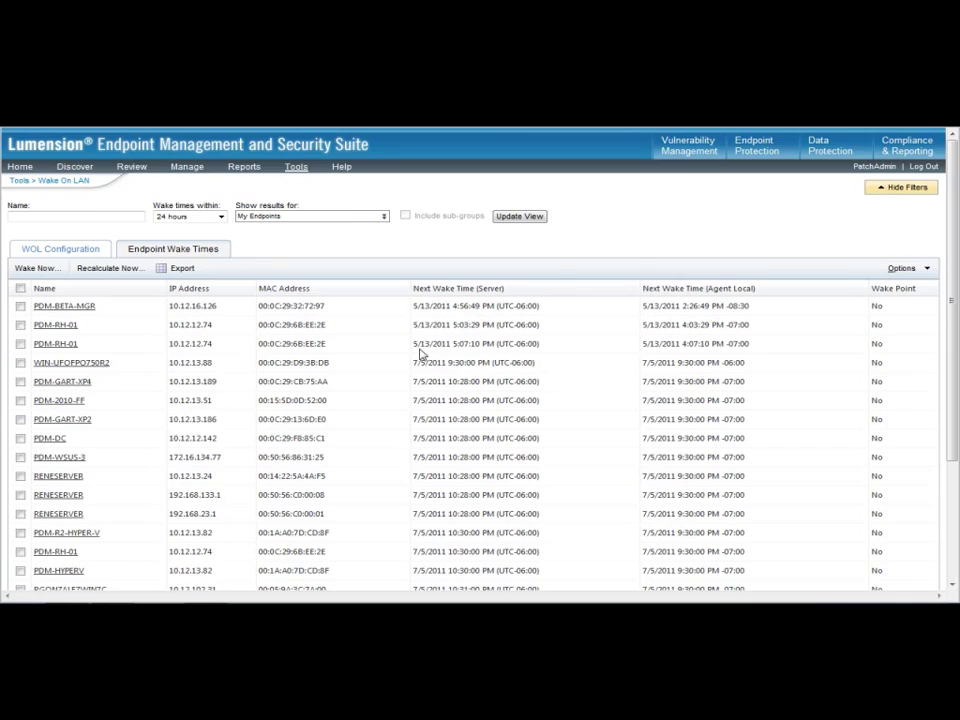
scroll(418, 355, down, 1)
scroll(418, 355, down, 1)
scroll(419, 362, up, 2)
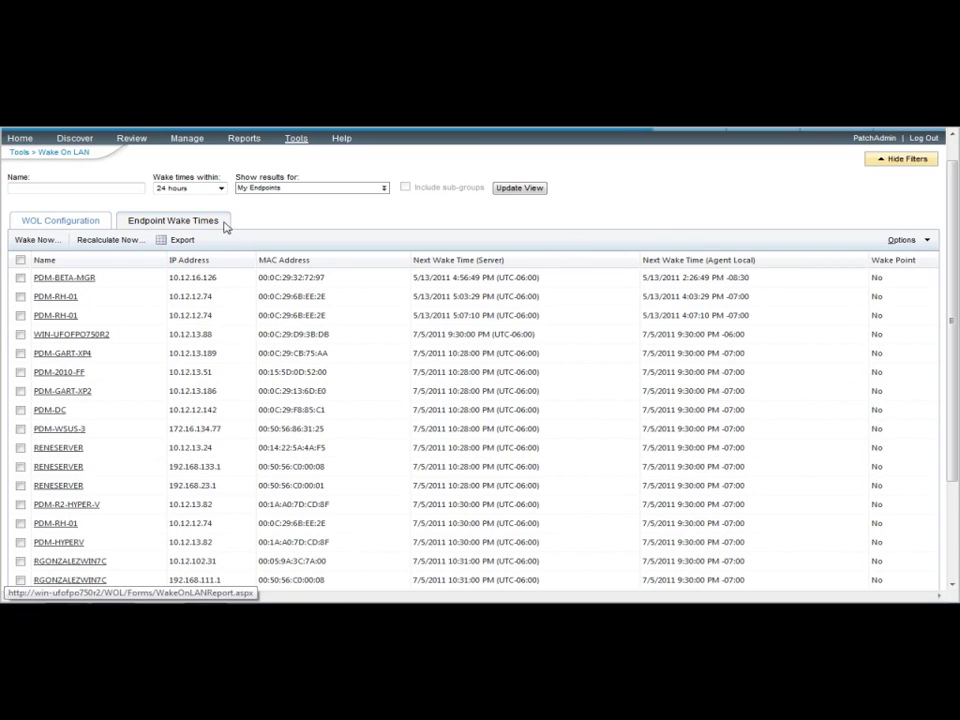
Step: Show the Endpoints list, briefly selecting and deselecting the offline endpoint PDM-GART-XP
click(188, 140)
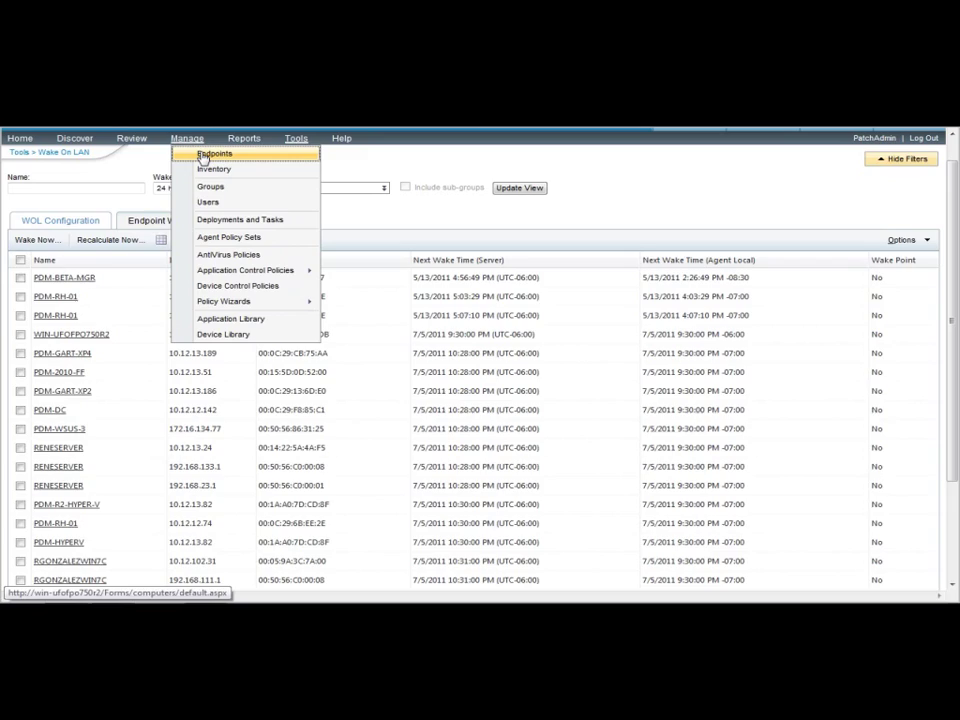
click(202, 156)
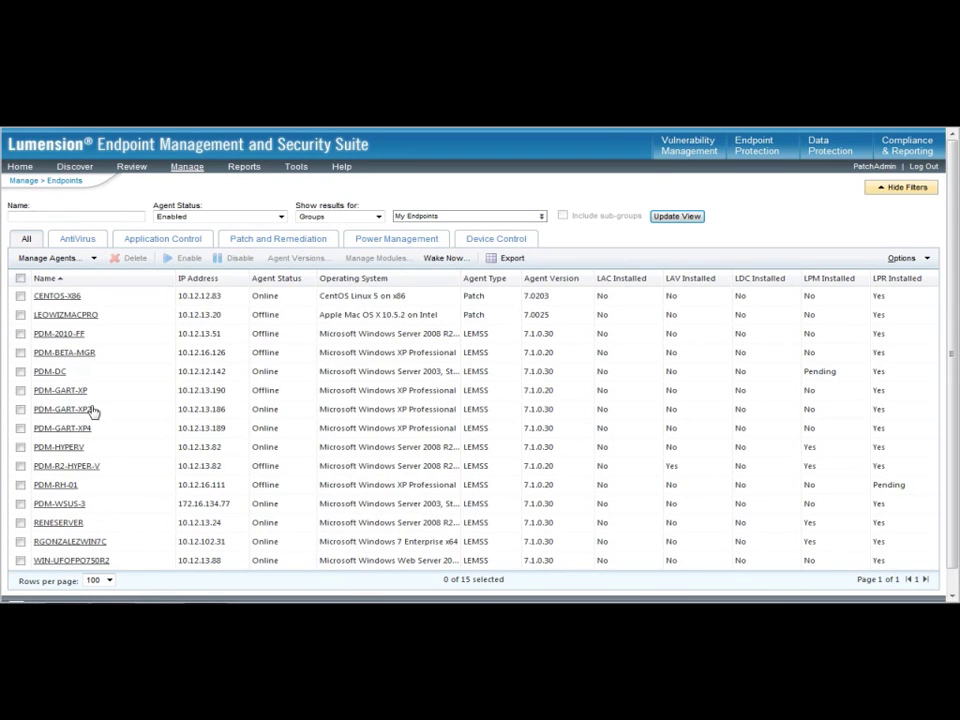
click(20, 390)
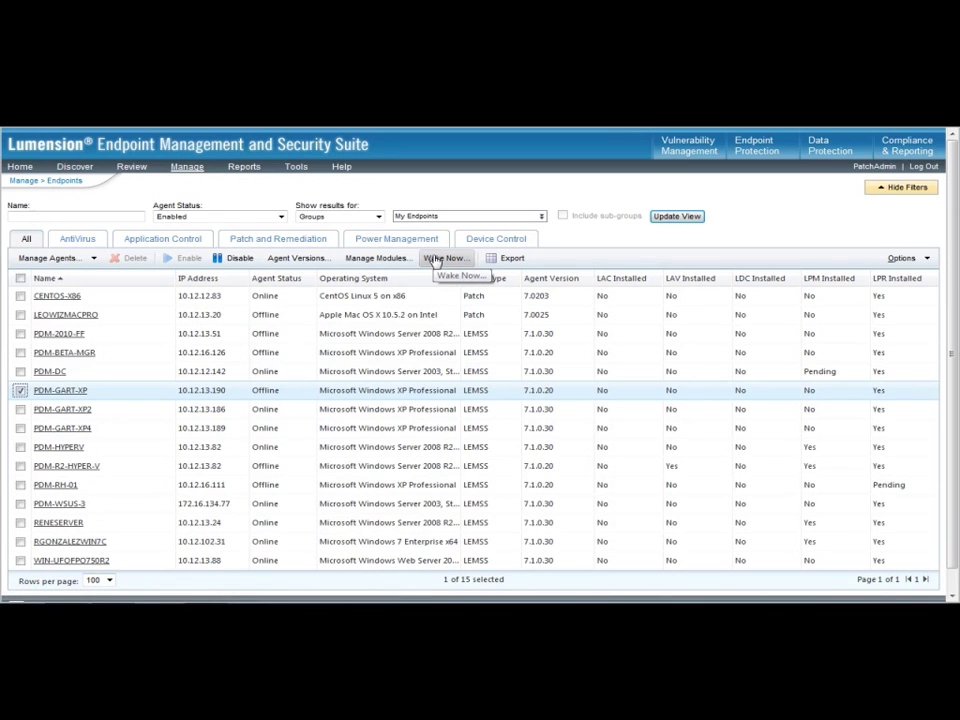
click(20, 390)
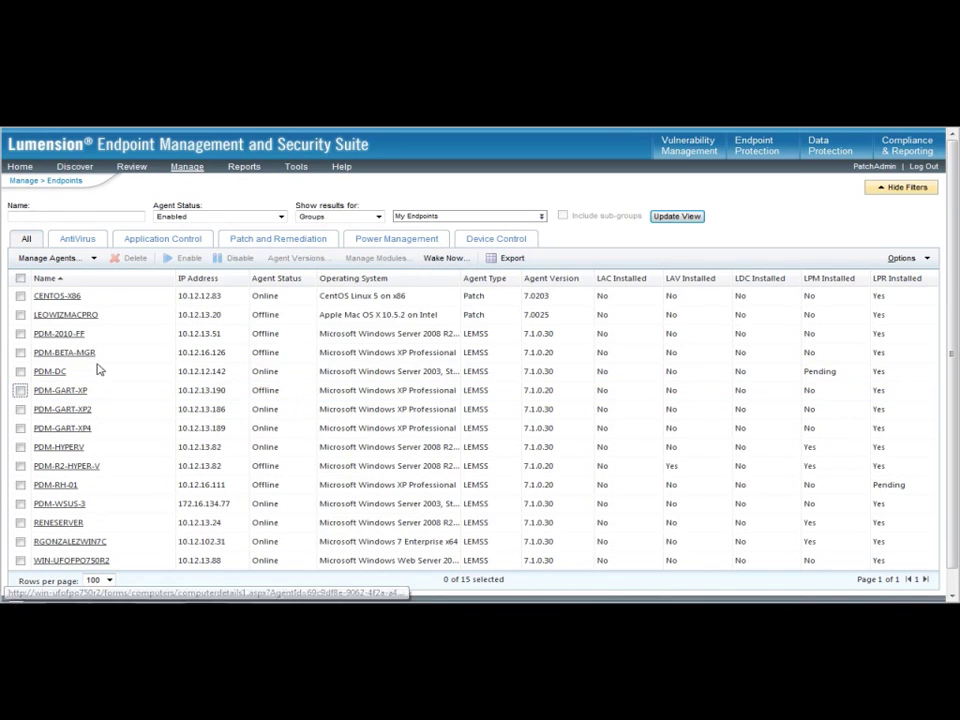
click(187, 167)
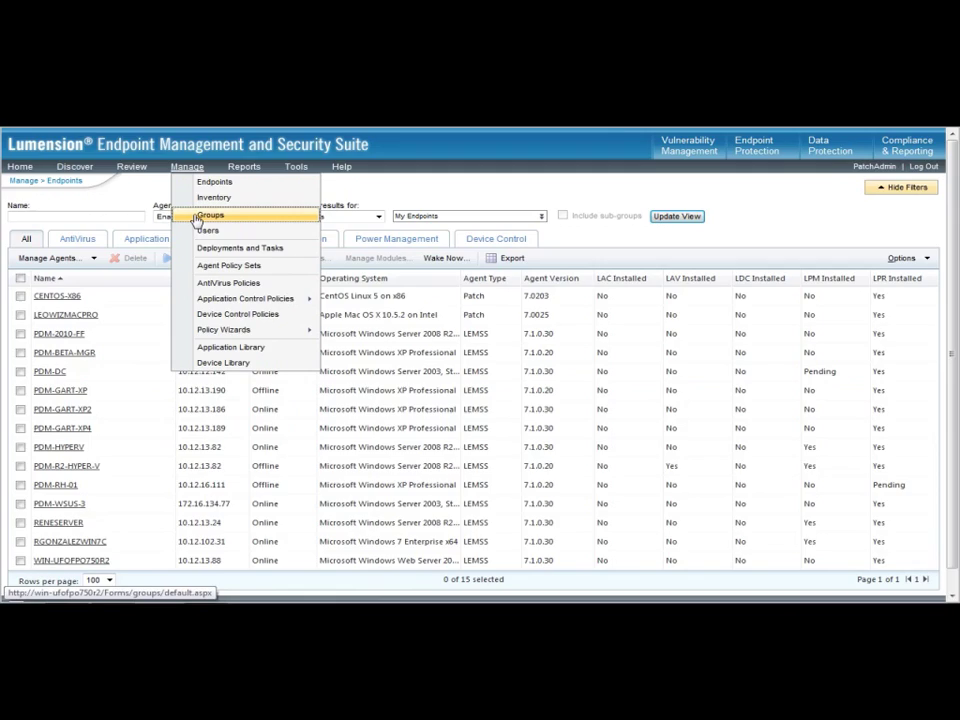
Step: In the Eastern Region group, check PDM-GART-XP, start Wake Now, then cancel the prompt
click(197, 217)
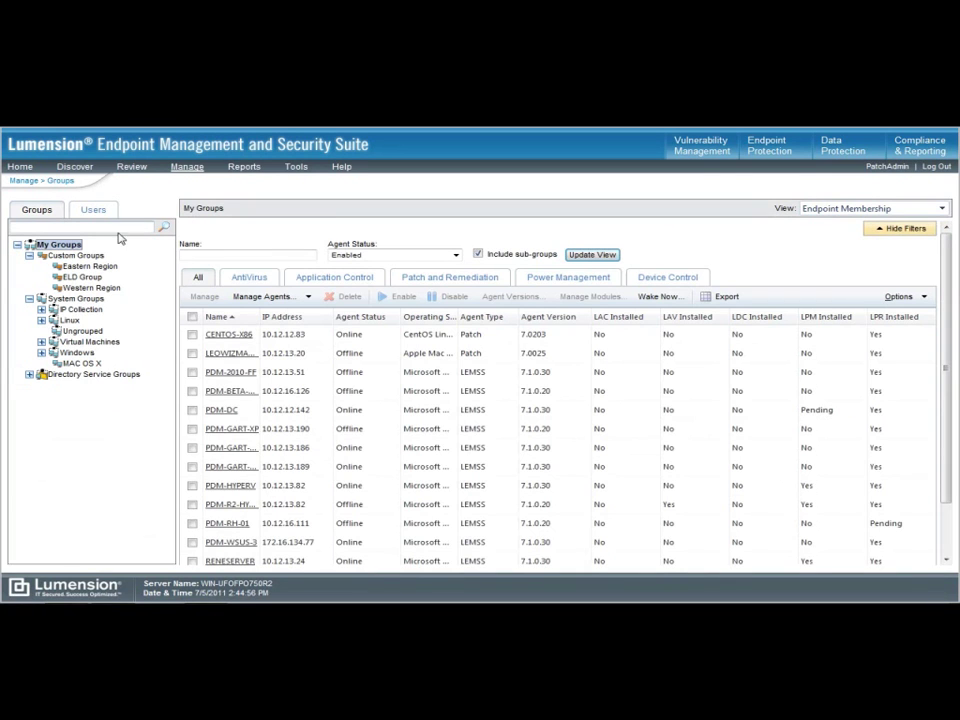
click(92, 267)
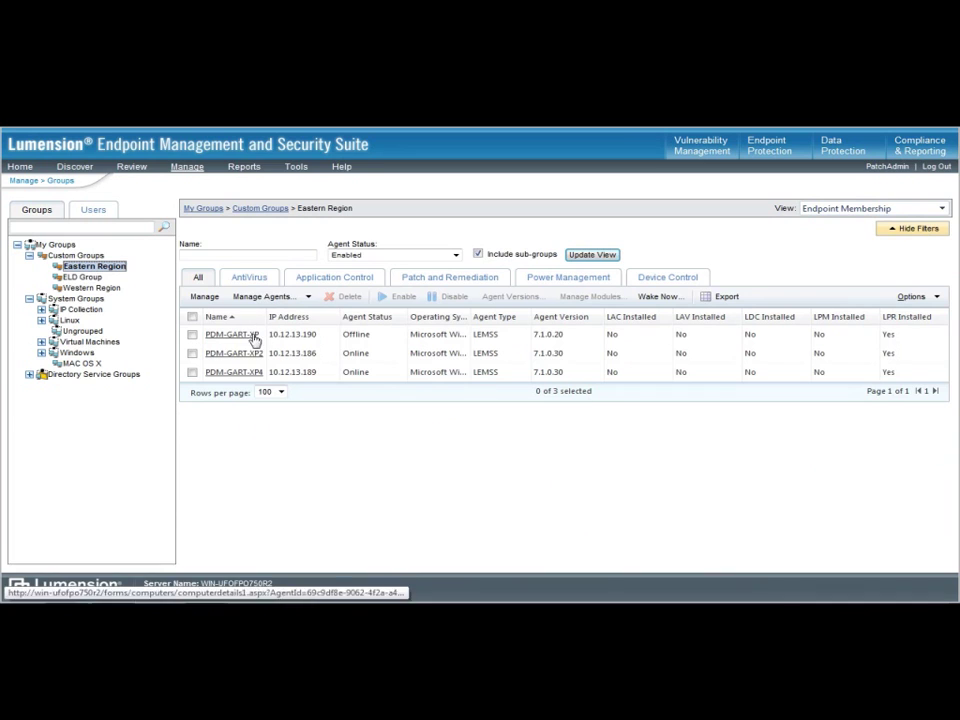
click(192, 335)
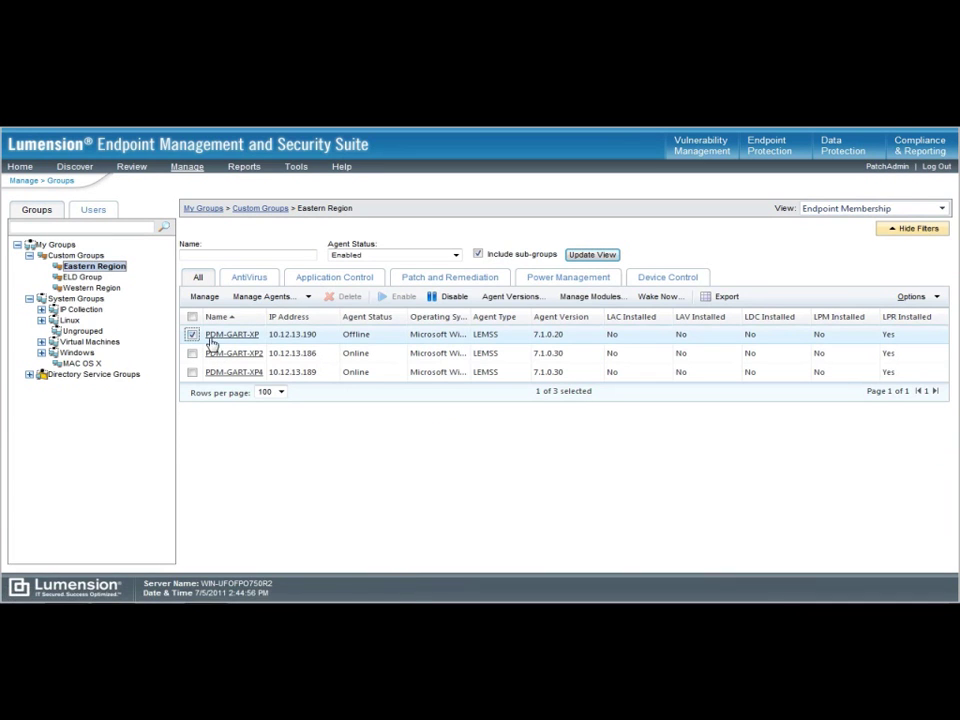
click(662, 297)
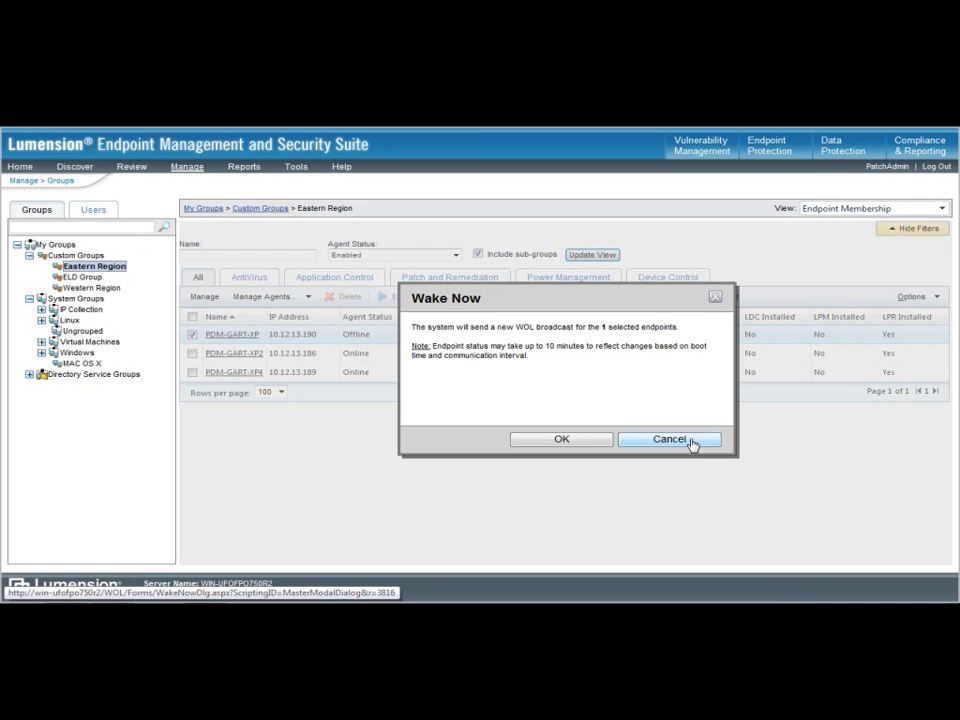
click(692, 441)
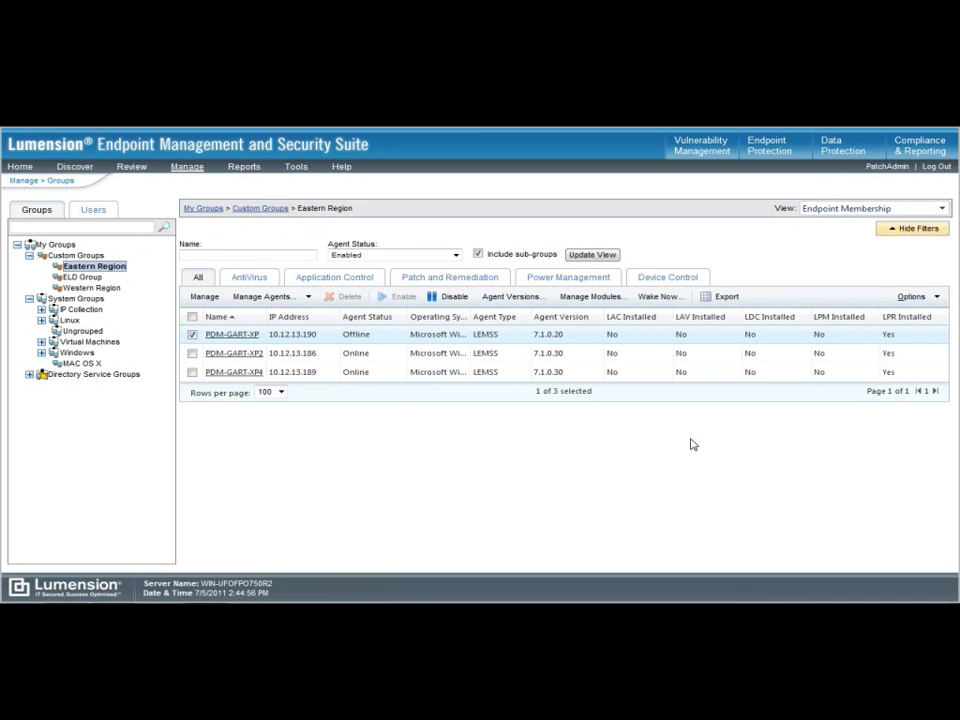